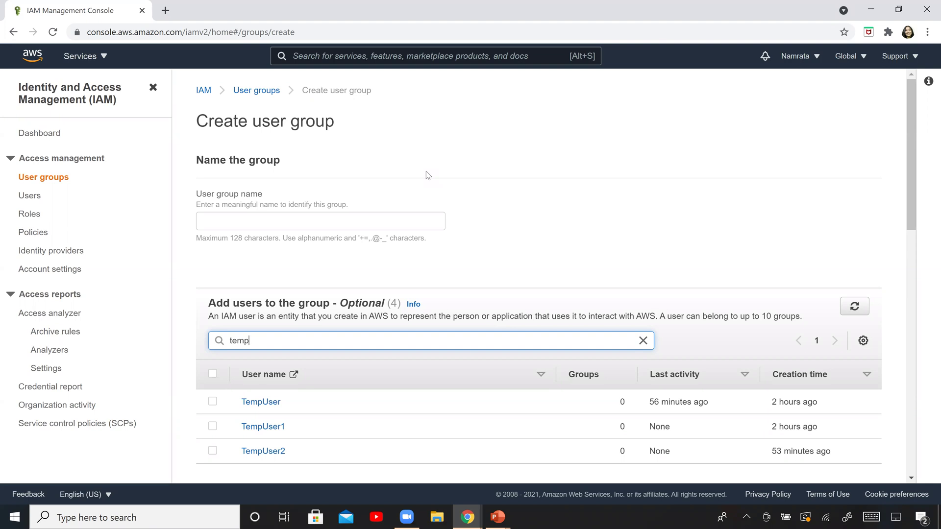
Name the new user group Usrgroup and add the users TempUser and TempUser1 to it
left_click(371, 215)
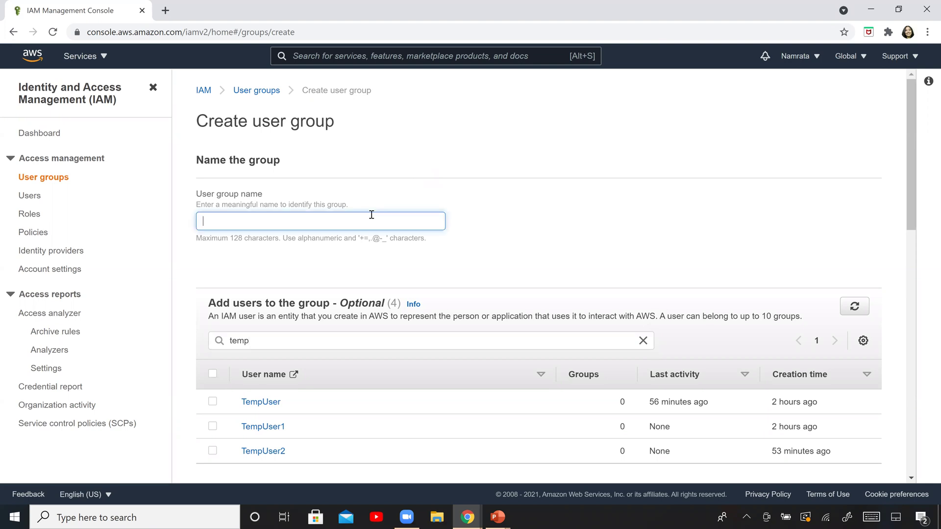
type("Usrgroup")
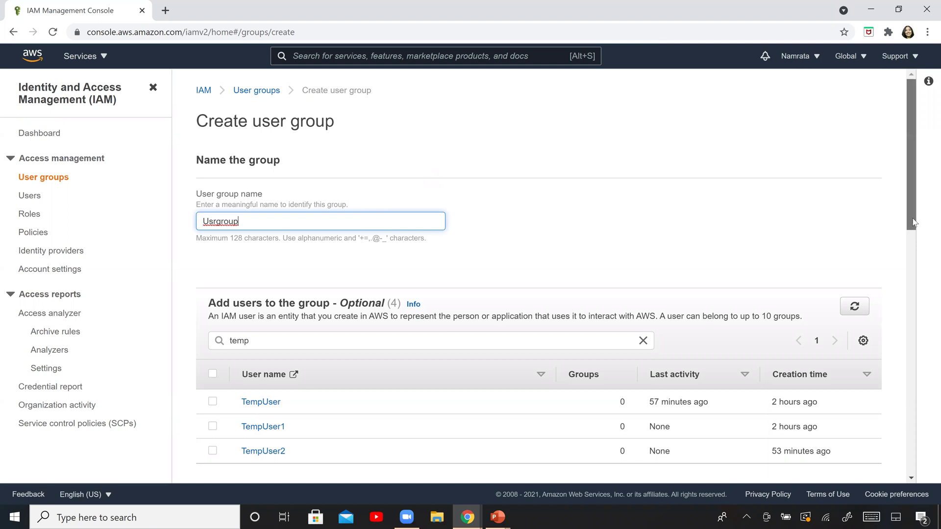
scroll(913, 235, "down", 1)
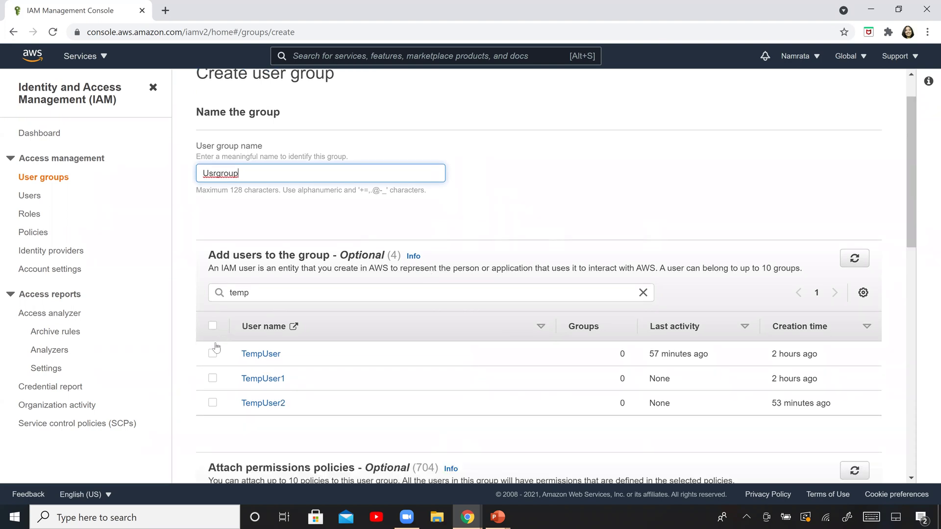
left_click(211, 348)
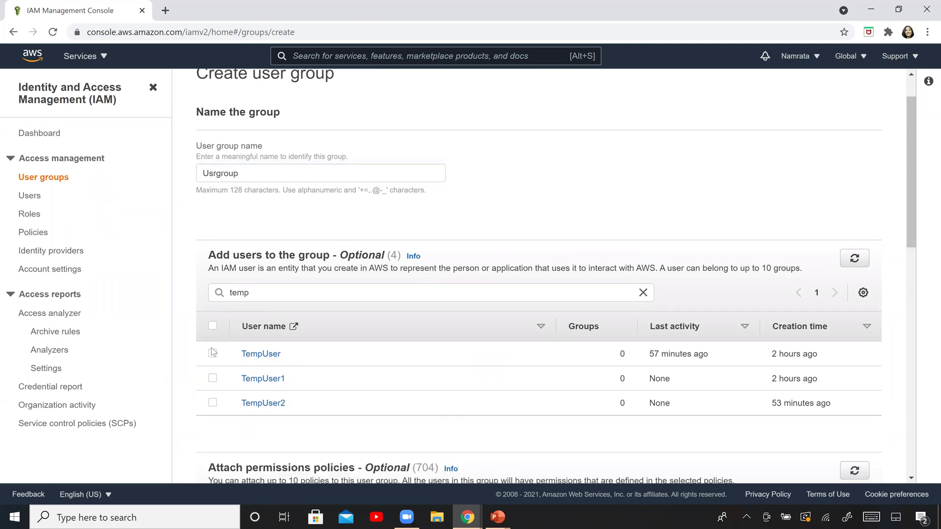
left_click(212, 354)
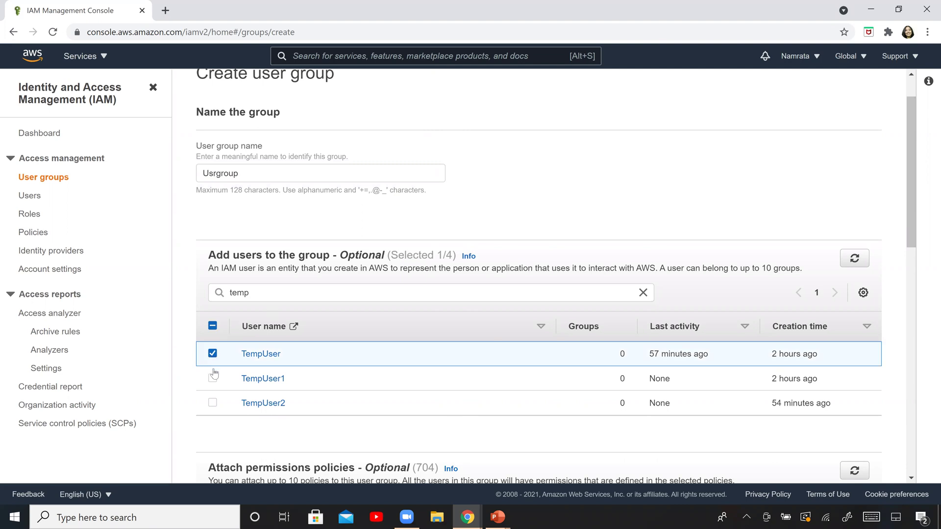
left_click(212, 380)
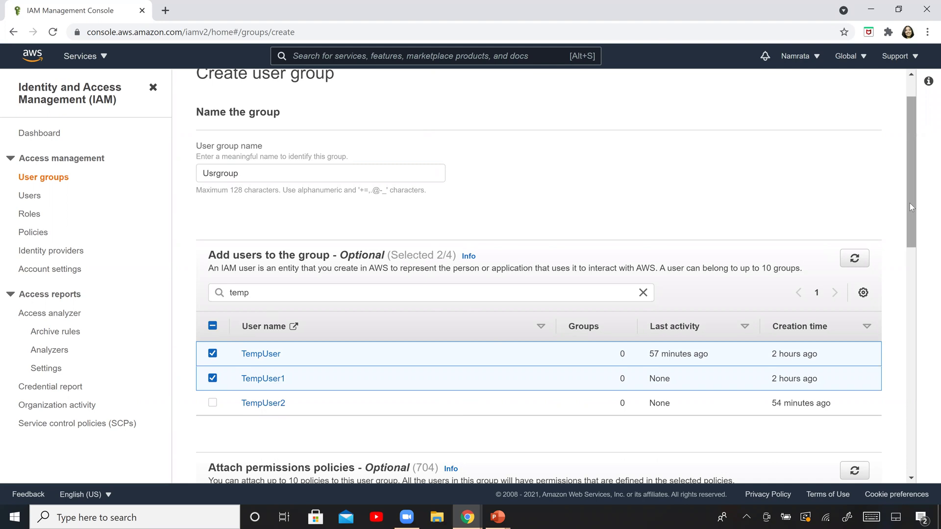
Filter the permissions policies by "s3" and select AmazonS3ReadOnlyAccess for the group
left_click_drag(909, 201, 910, 281)
scroll(556, 213, "down", 2)
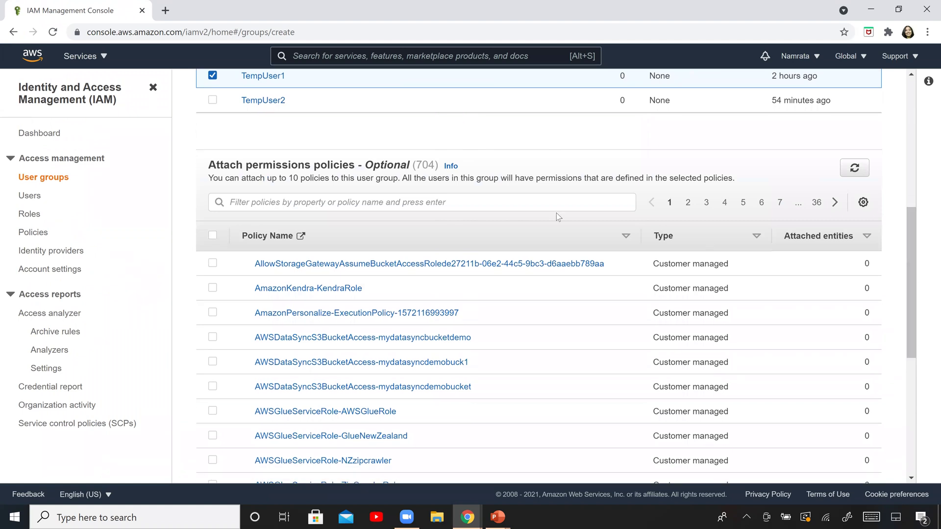
left_click(542, 206)
type("s3")
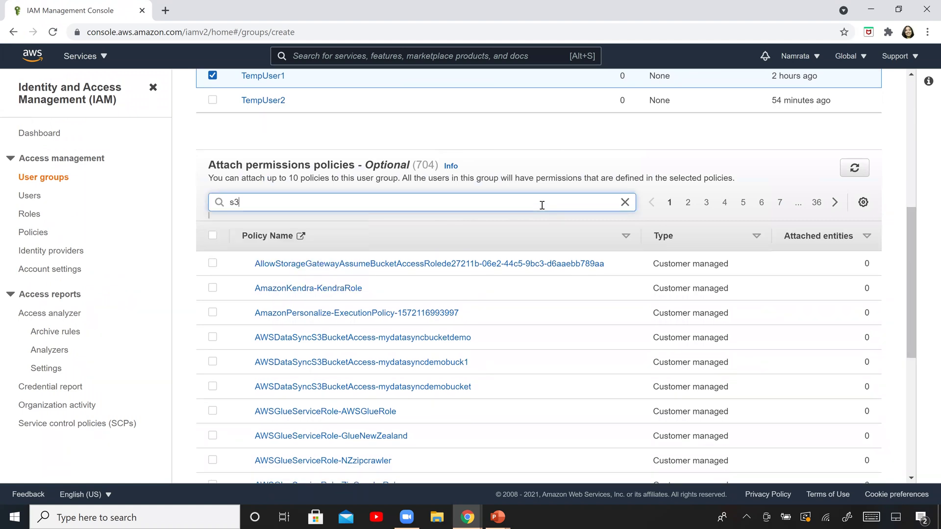
key("Return")
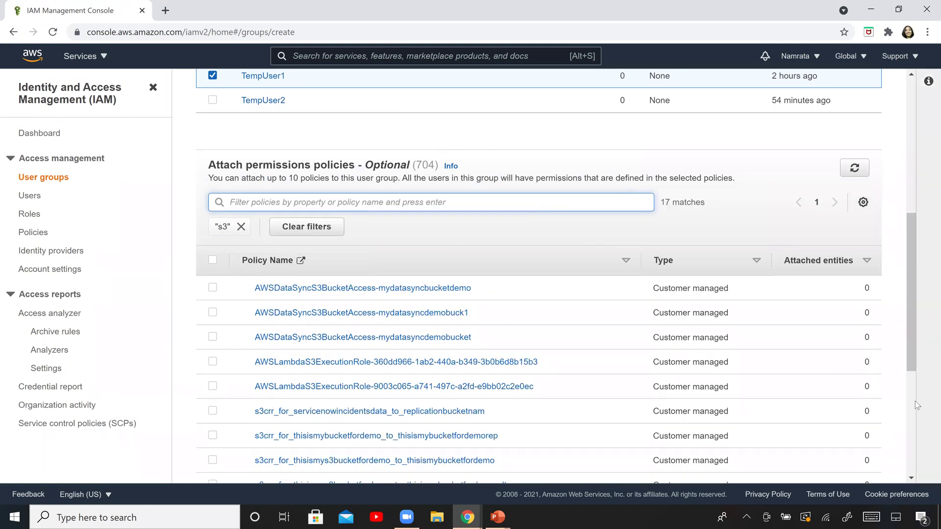
left_click(910, 415)
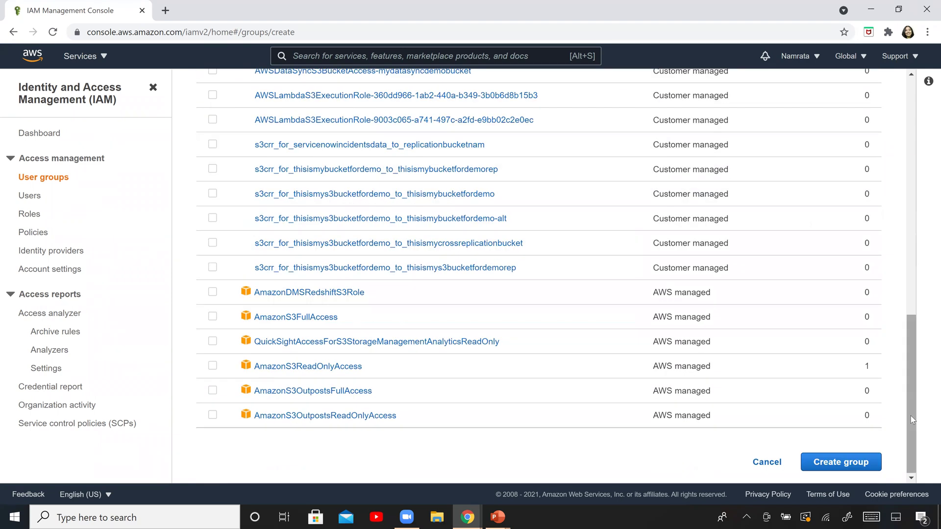
left_click(213, 366)
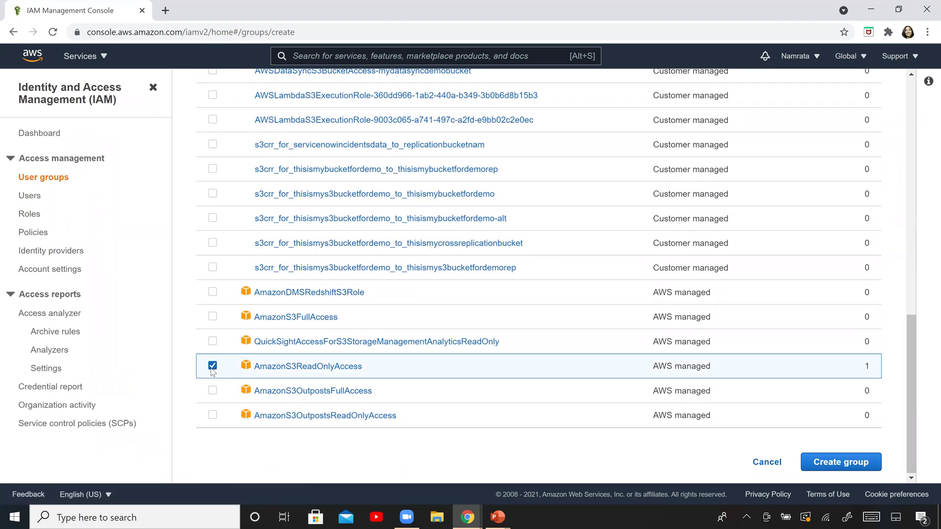
Replace the policy filter with "dynamo" and select AmazonDynamoDBReadOnlyAccess for the group
left_click_drag(907, 317, 910, 211)
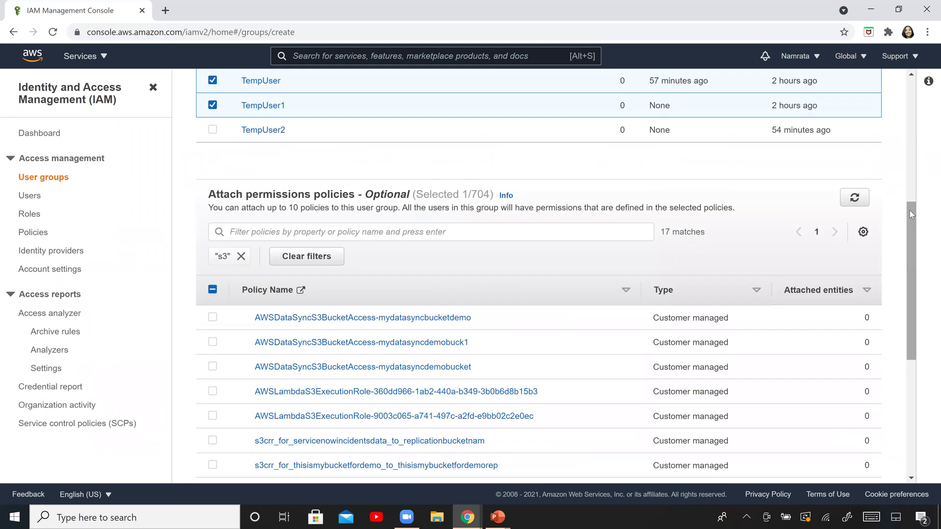
left_click(241, 257)
left_click(250, 234)
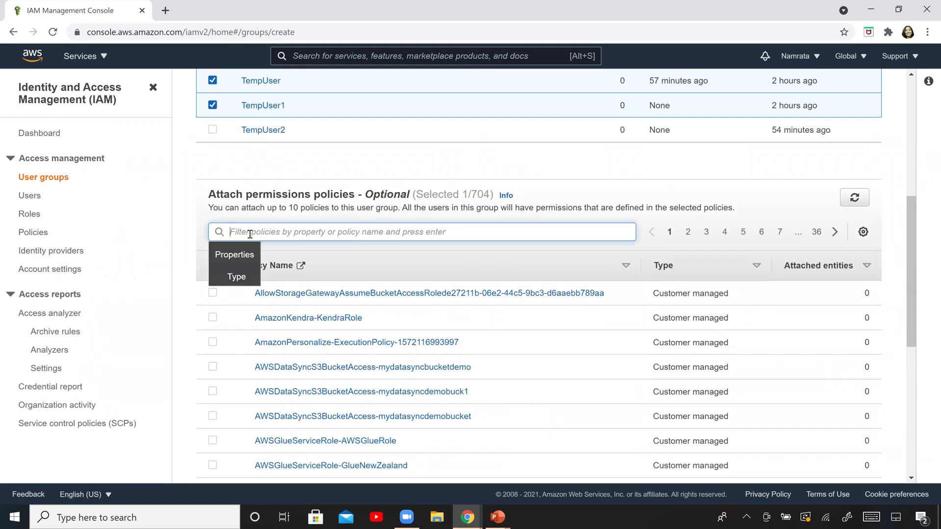
type("dynamo")
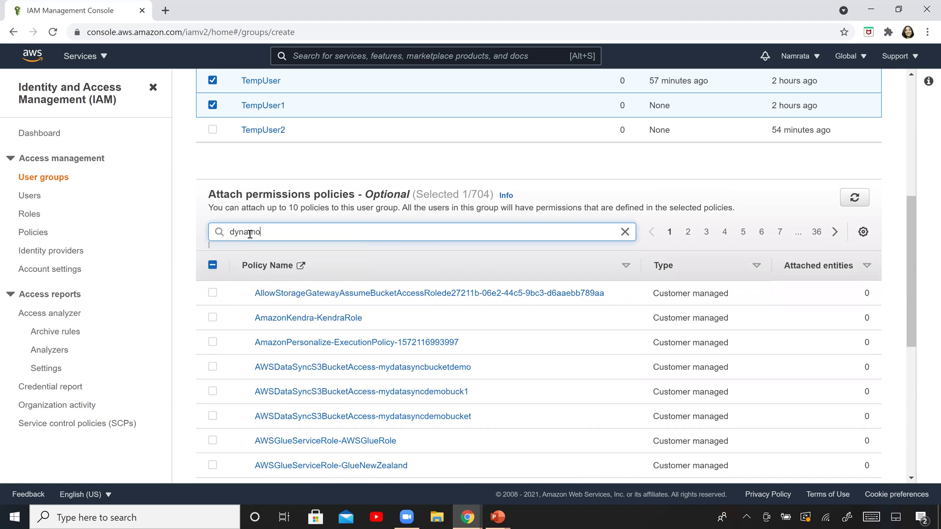
key("Return")
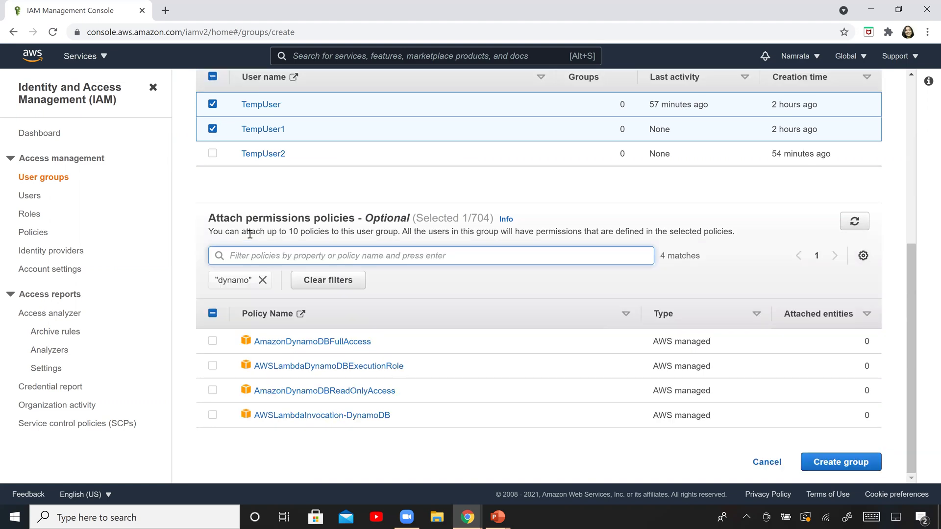
left_click(213, 391)
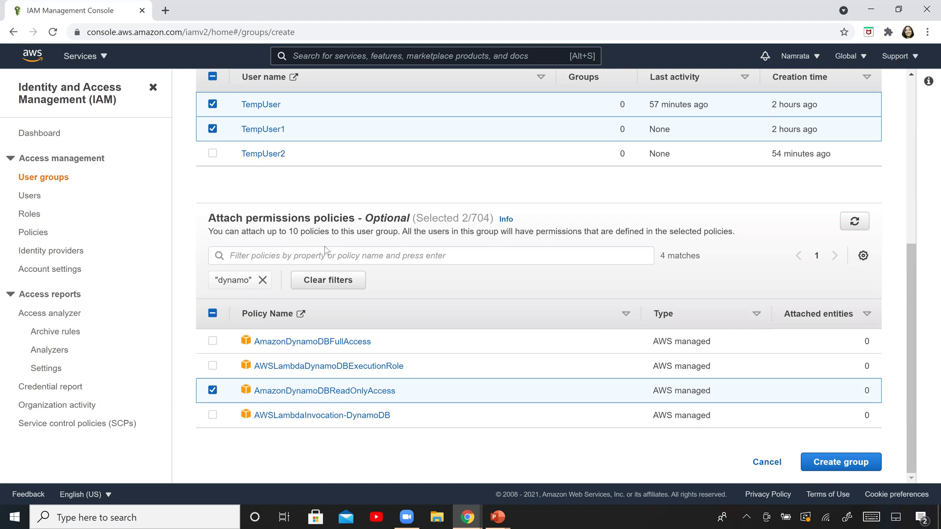
Replace the policy filter with "ec2" and select AmazonEC2FullAccess for the group
left_click(261, 282)
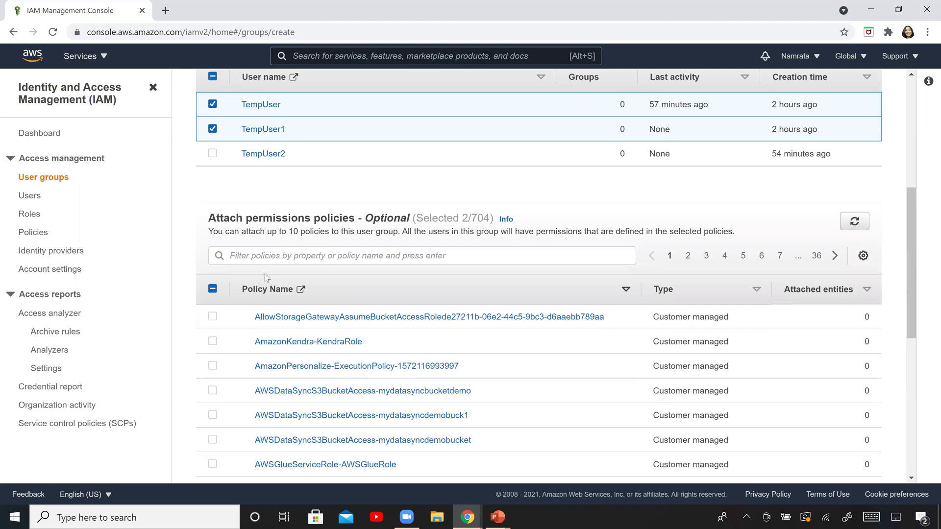
left_click(266, 257)
type("ec2")
key("Return")
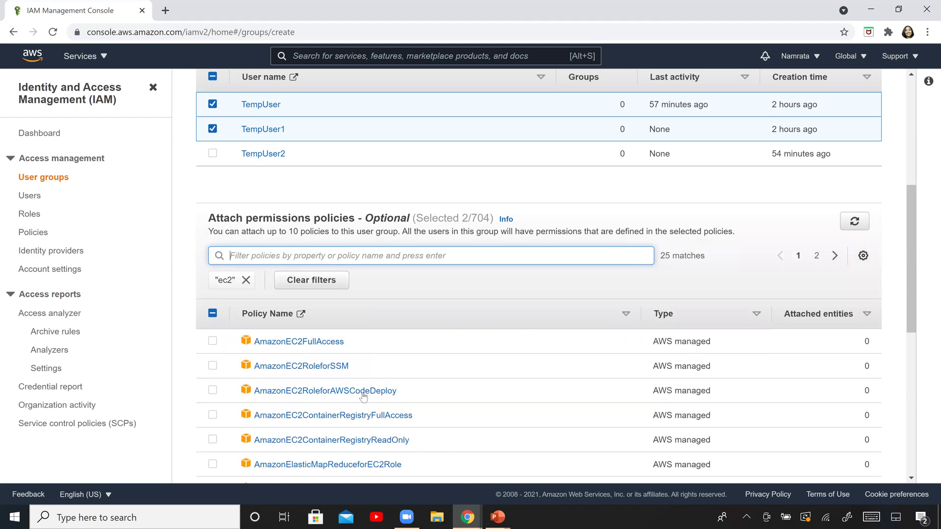
left_click(212, 342)
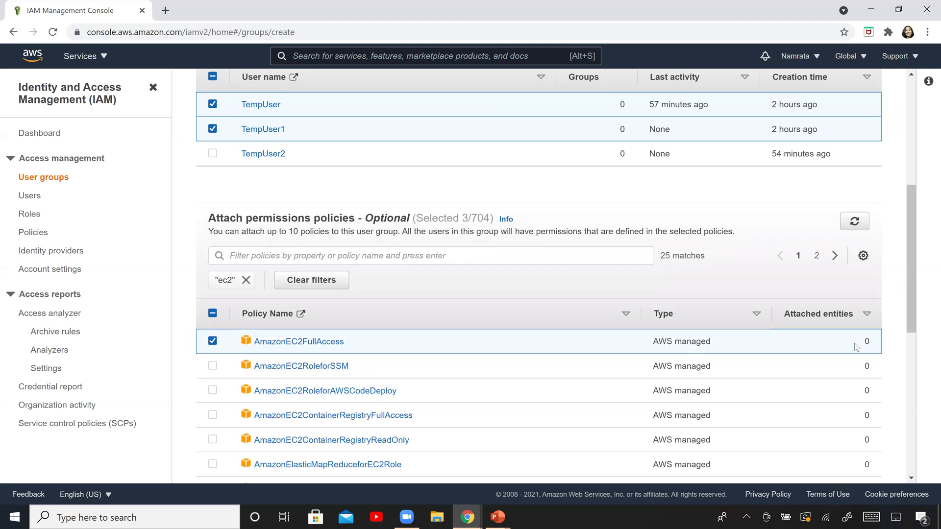
Check the selected policy count and the attachment limit, and create the user group
left_click_drag(417, 218, 489, 214)
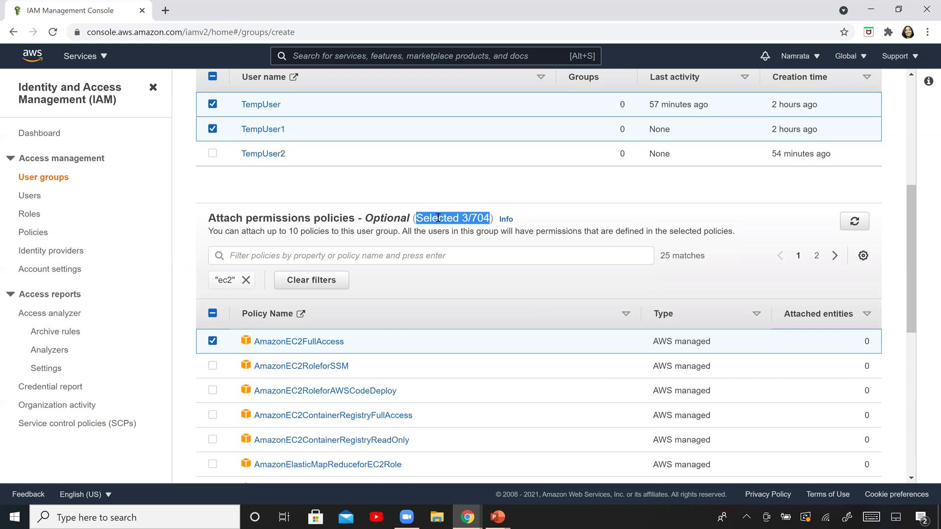
left_click_drag(209, 230, 288, 234)
left_click(284, 265)
left_click_drag(735, 231, 219, 231)
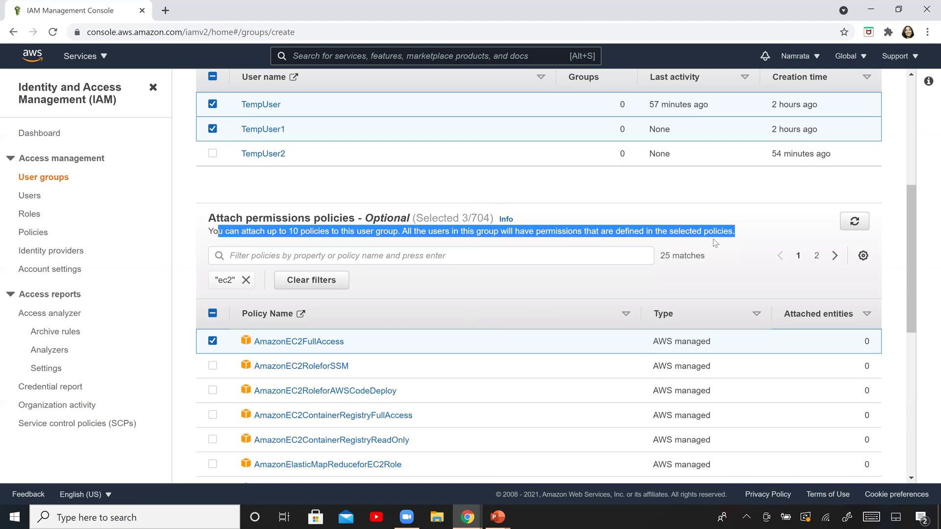
left_click(299, 231)
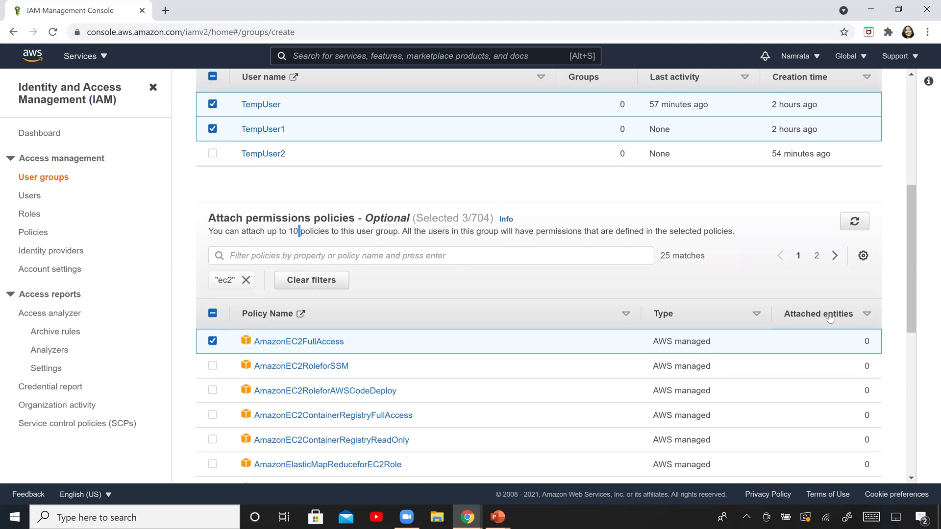
left_click_drag(915, 283, 912, 473)
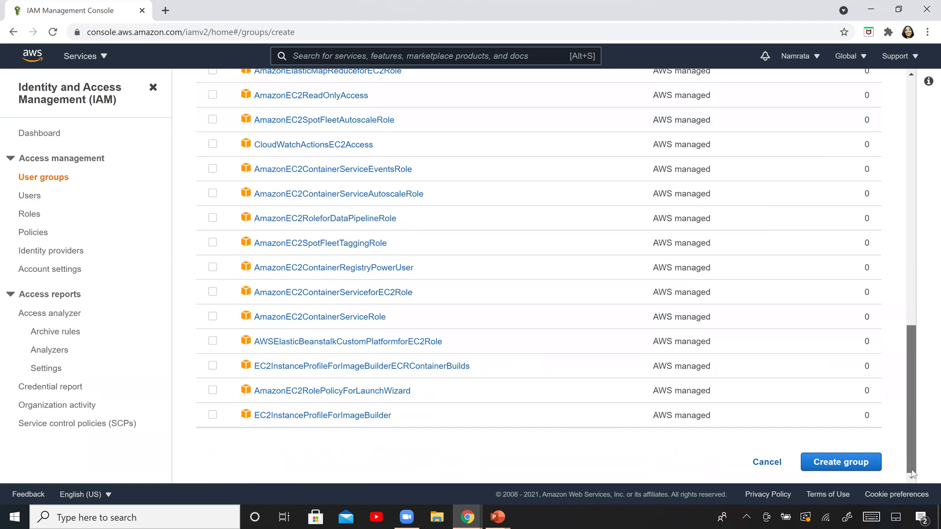
left_click(832, 463)
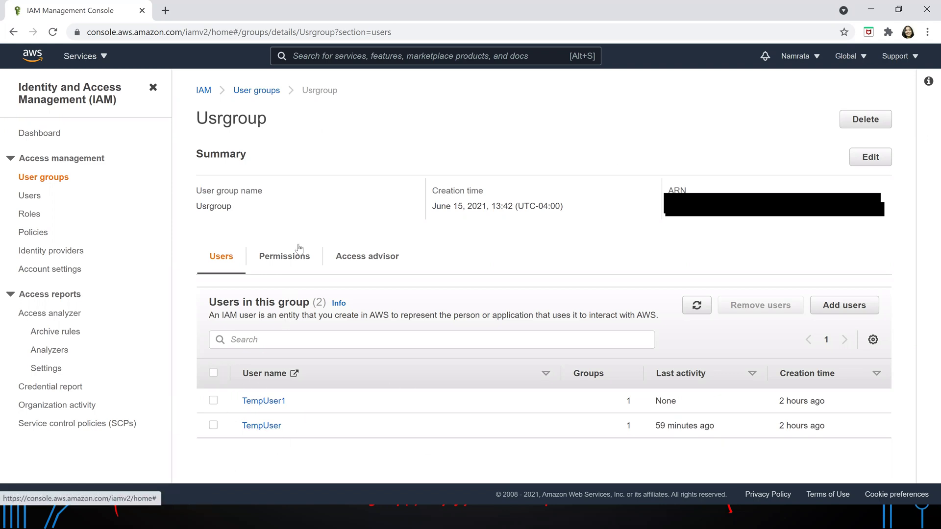
Review the permissions policies attached to Usrgroup and return to its list of users
left_click(290, 265)
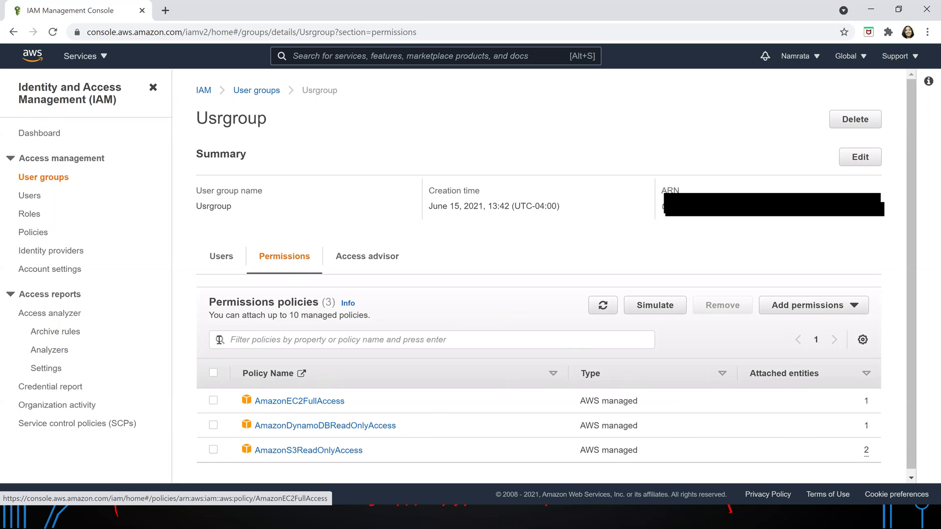
left_click(221, 257)
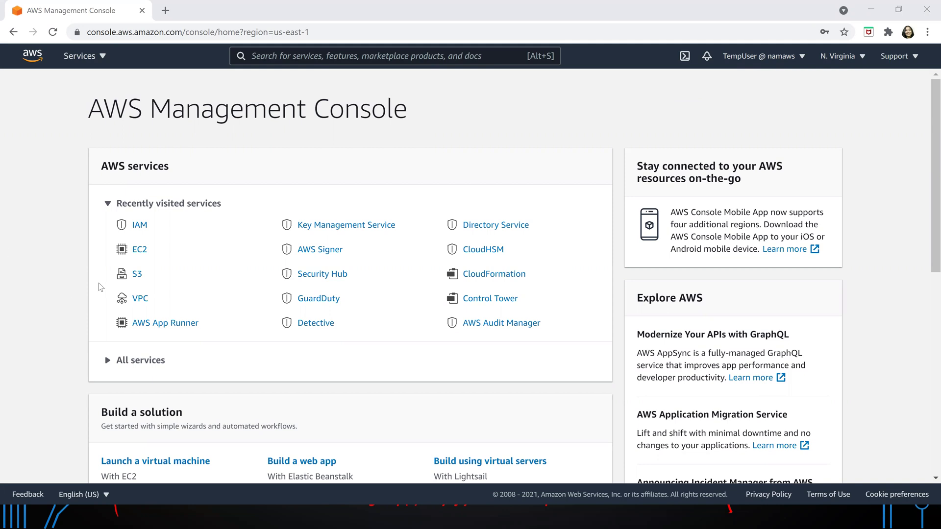
As TempUser, open the S3 bucket tempbucketforlab and try to delete bk.jpg, confirming with "permanently delete", and check the reported status
left_click(137, 276)
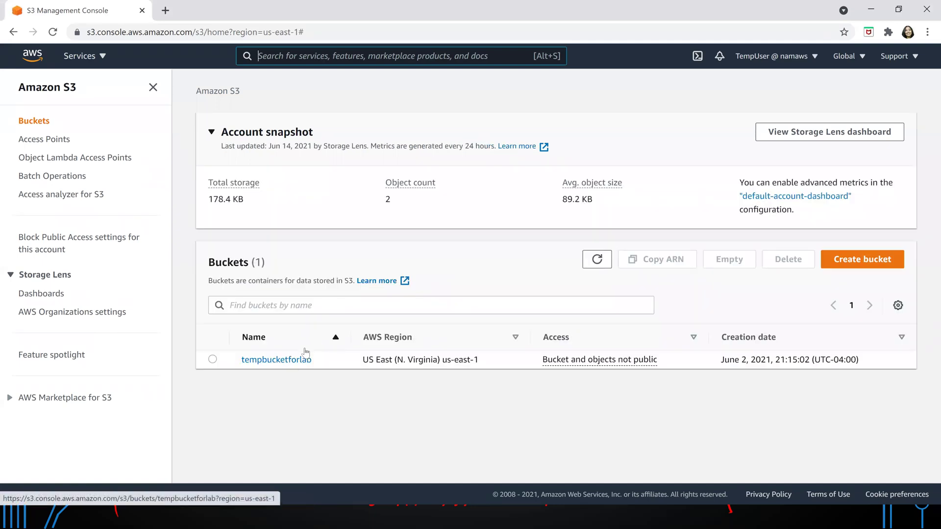
left_click(293, 359)
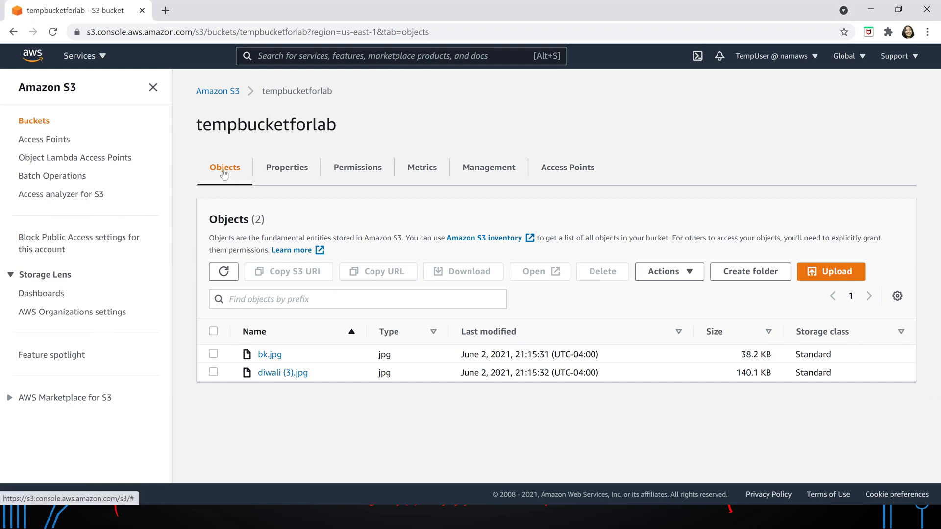
left_click(213, 354)
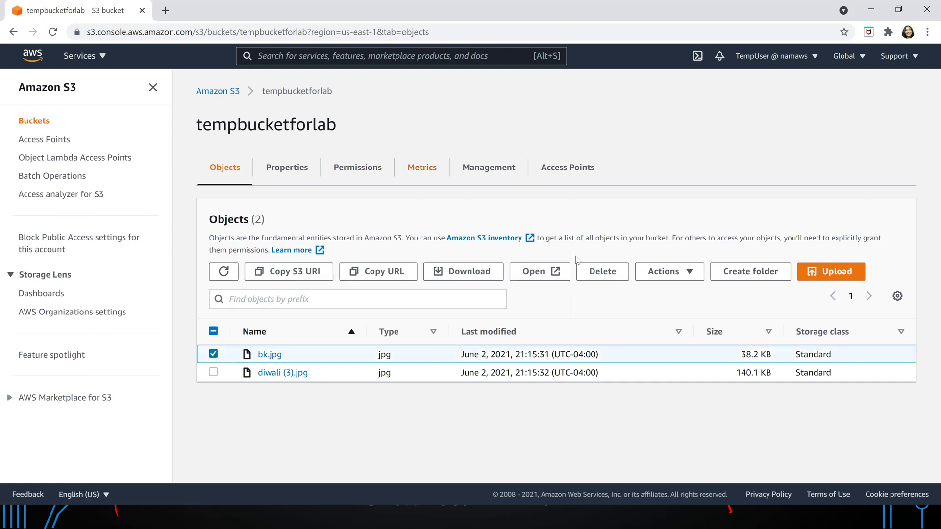
left_click(612, 272)
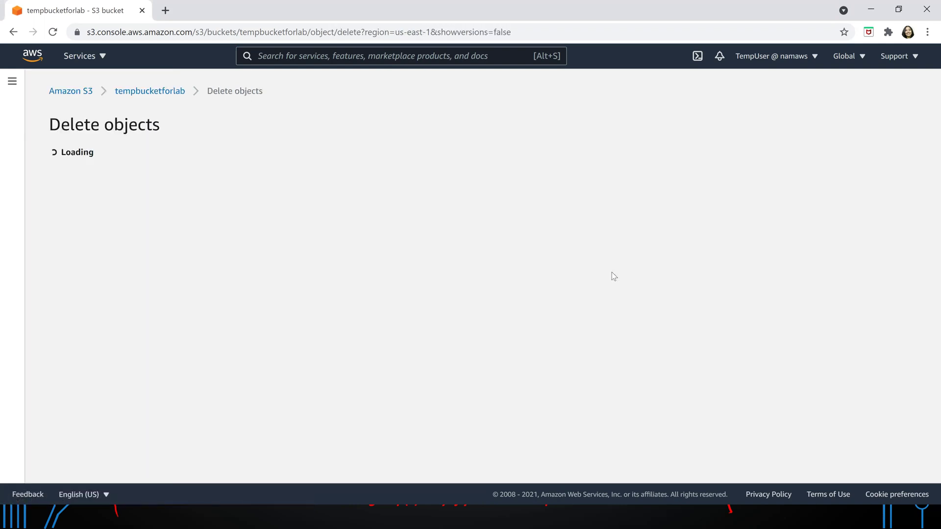
left_click(238, 399)
type("perm")
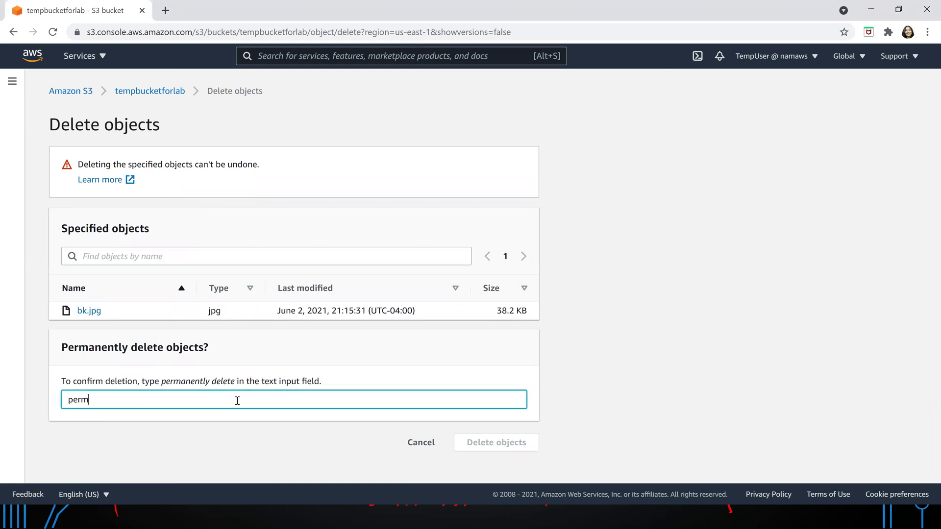
type("anently delete")
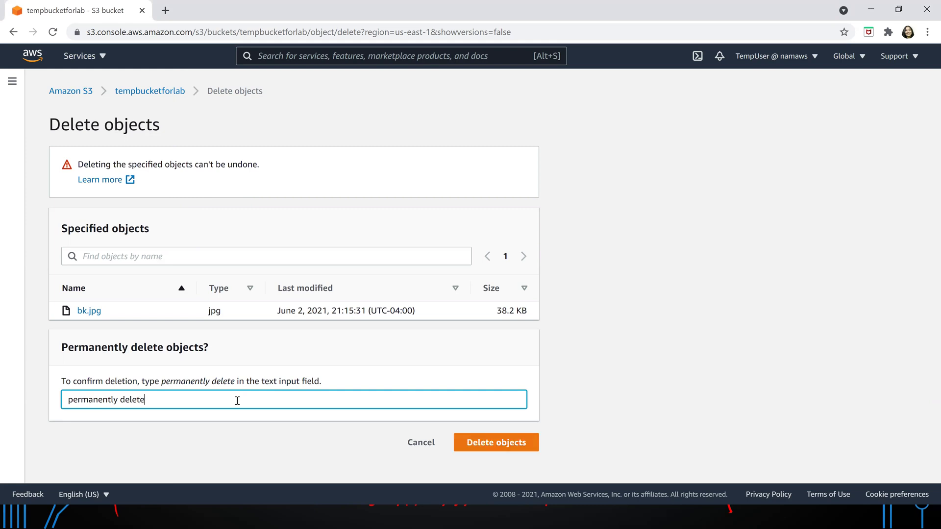
left_click(496, 450)
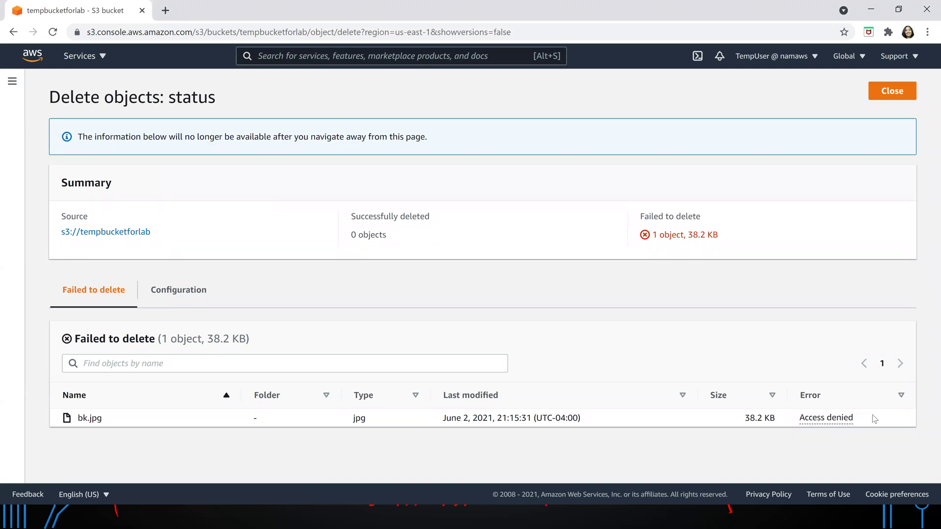
left_click_drag(874, 418, 770, 418)
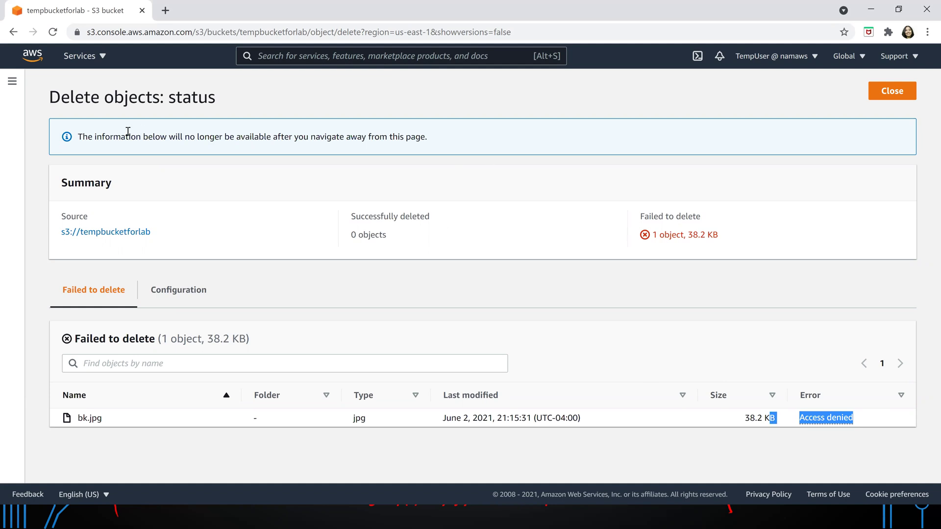
Open the running instances in the EC2 console and terminate the running t2.micro instance, confirming the termination
left_click(102, 57)
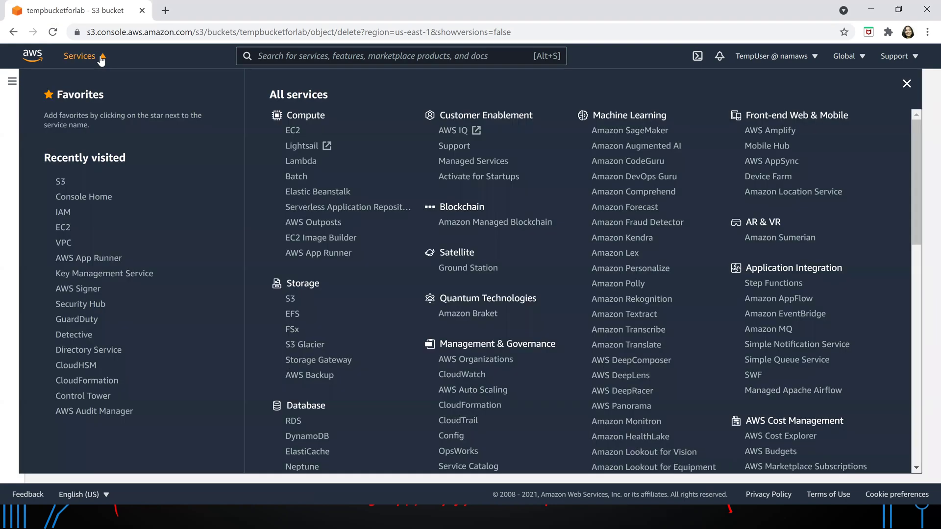
left_click(67, 231)
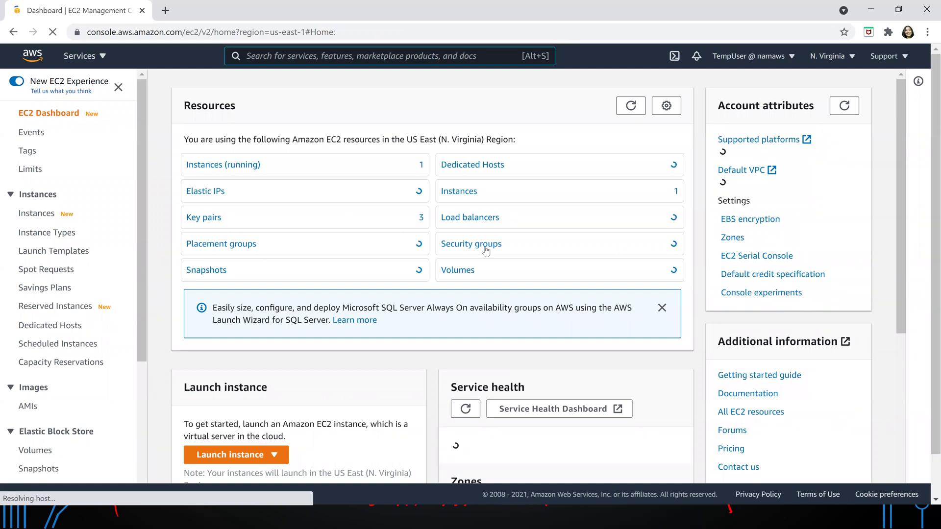
left_click(389, 190)
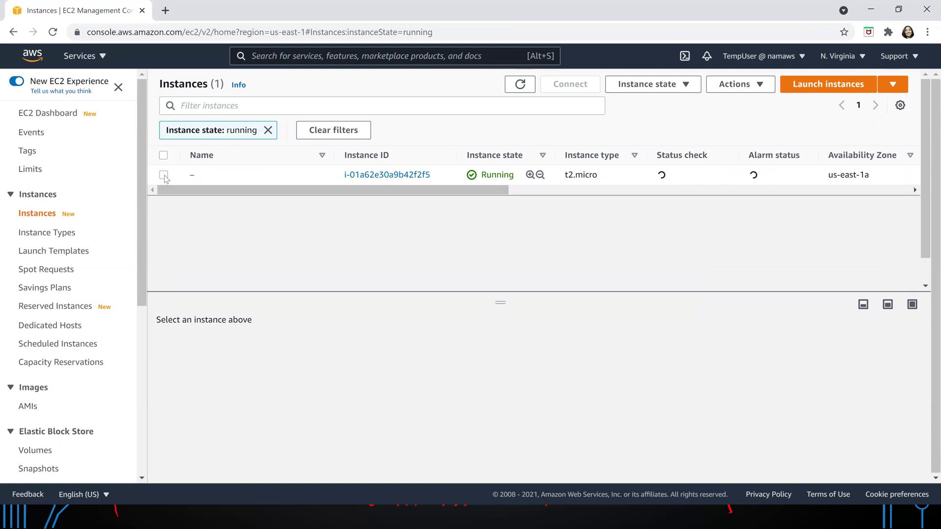
left_click(164, 175)
left_click(164, 175)
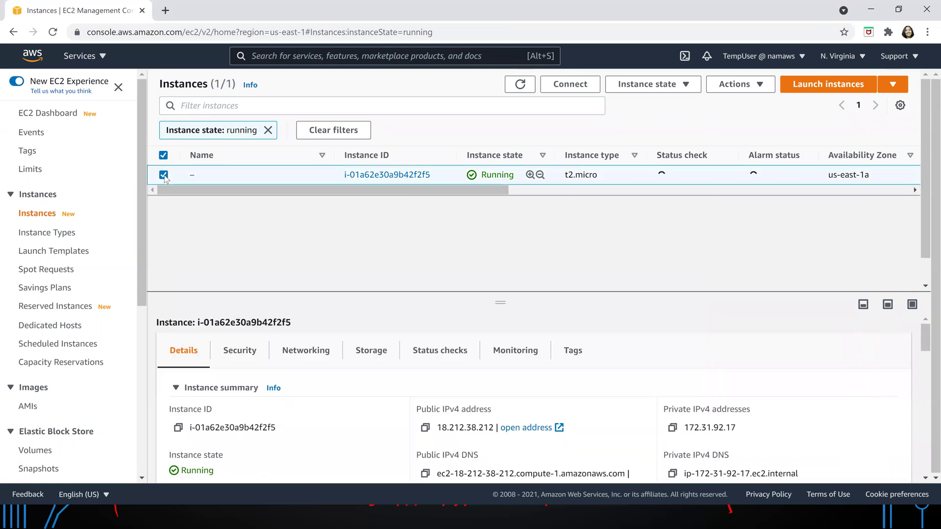
left_click(684, 88)
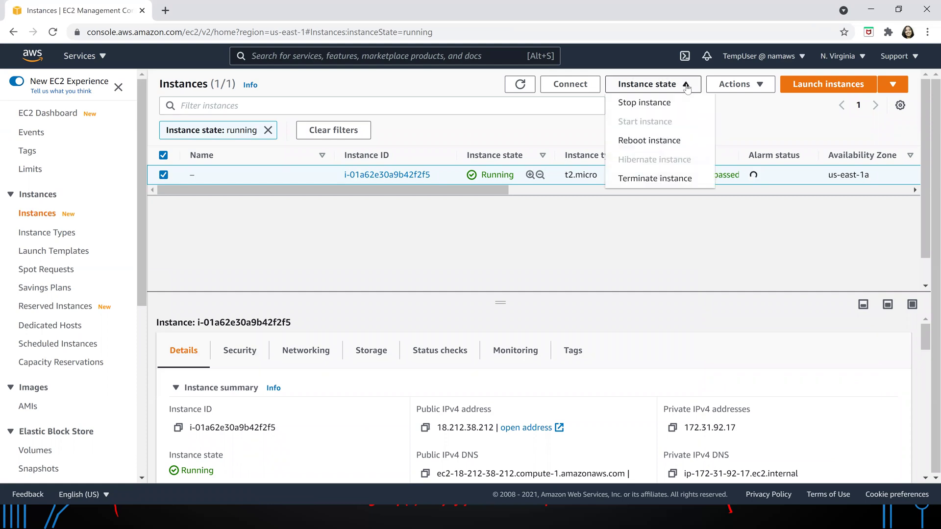
left_click(655, 184)
left_click(664, 342)
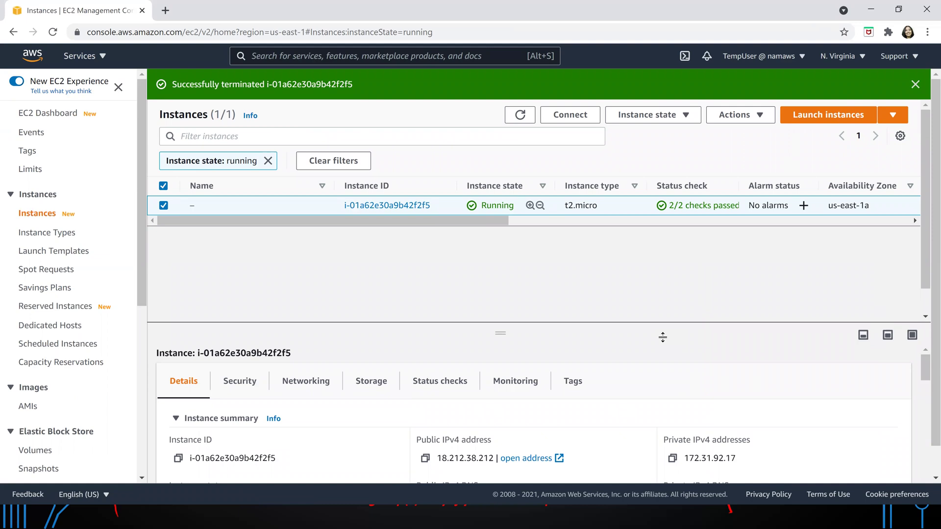
Start launching a new instance, limiting AMIs to free tier only, with the 64-bit (x86) Amazon Linux 2 AMI and the t2.micro type
left_click(816, 118)
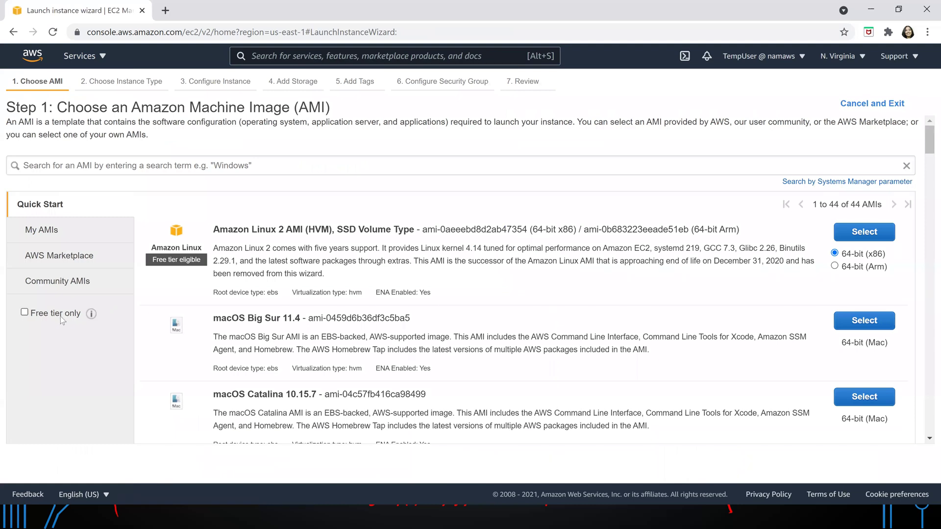
left_click(60, 316)
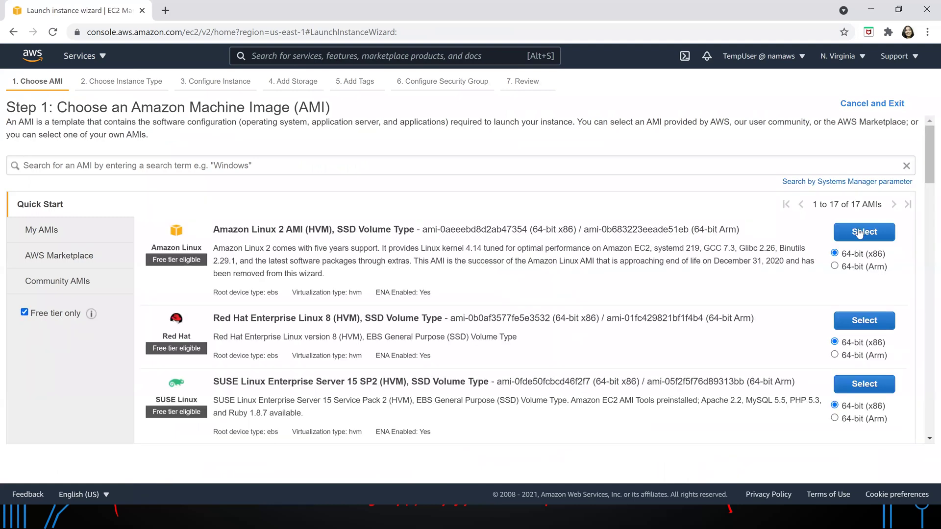
left_click(858, 233)
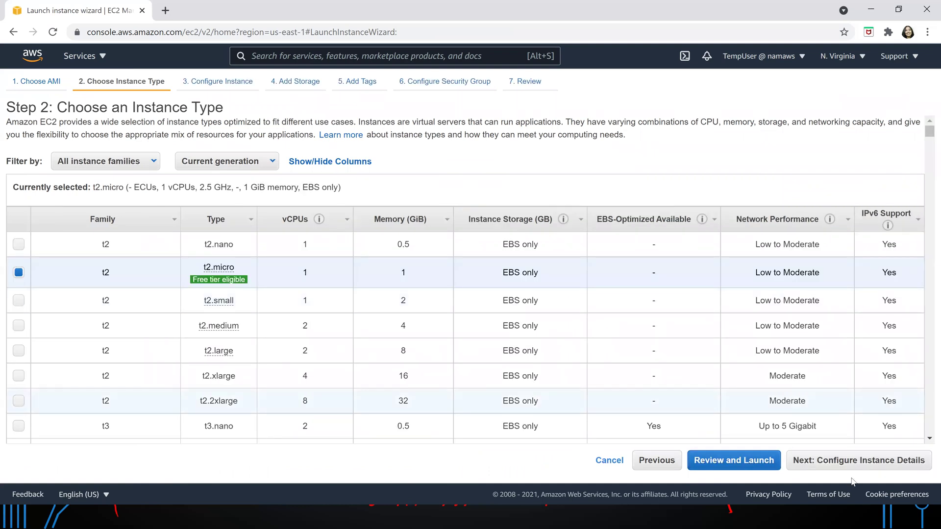
left_click(841, 460)
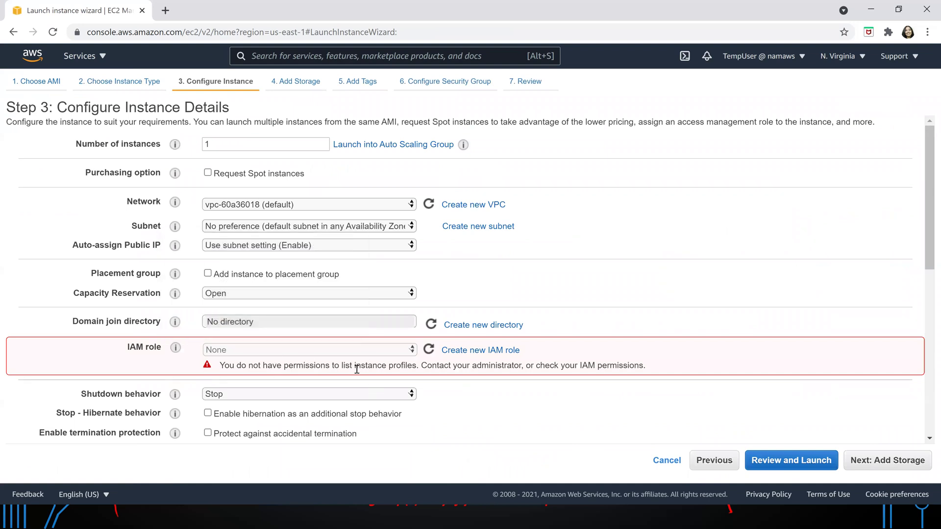
Keep the default instance details, storage and tags, and assign the existing security group EC2-SG to the new instance
left_click(890, 464)
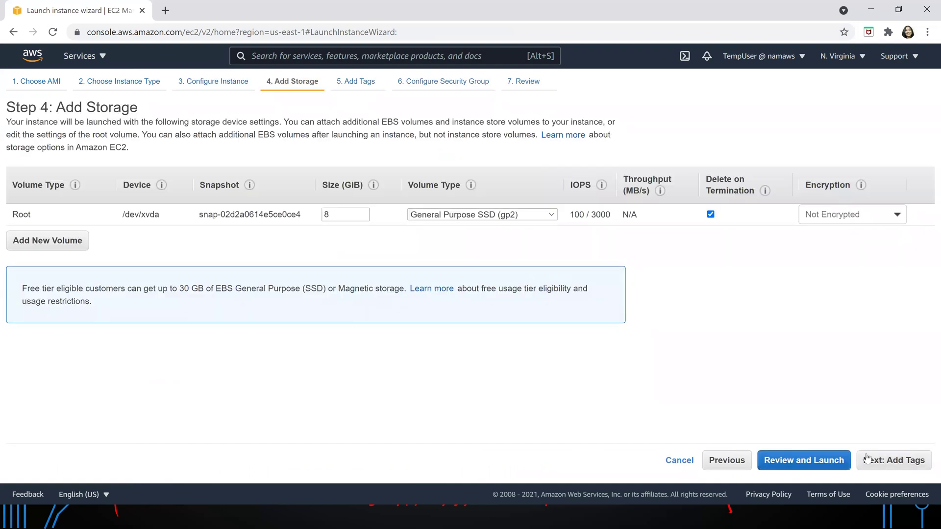
left_click(869, 463)
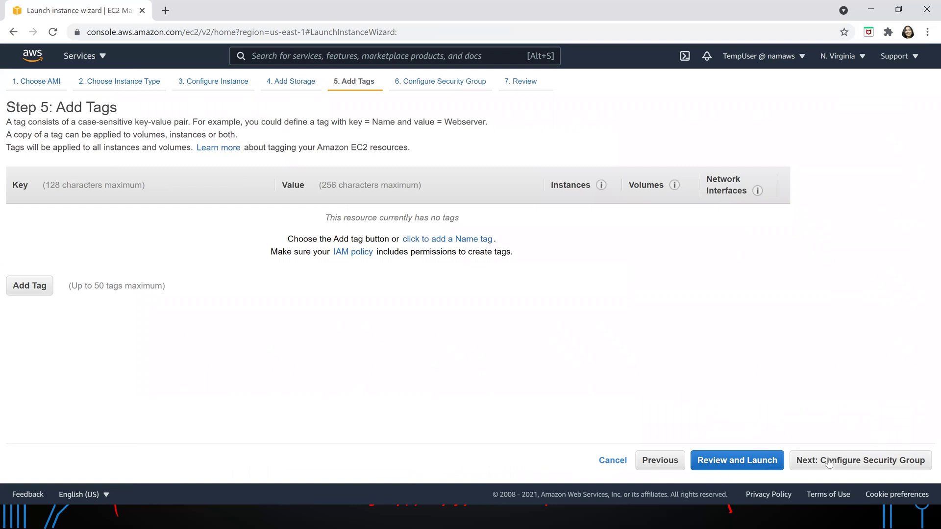
left_click(827, 463)
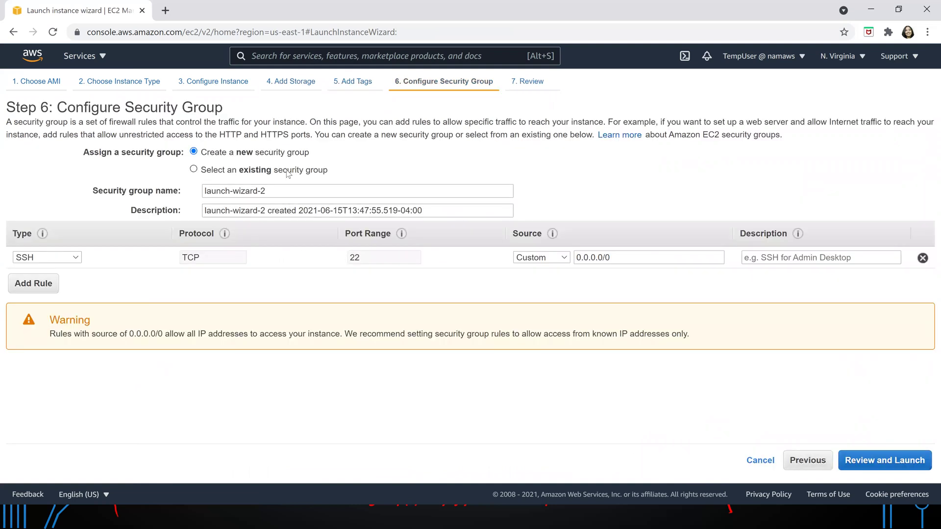
left_click(288, 174)
left_click(323, 241)
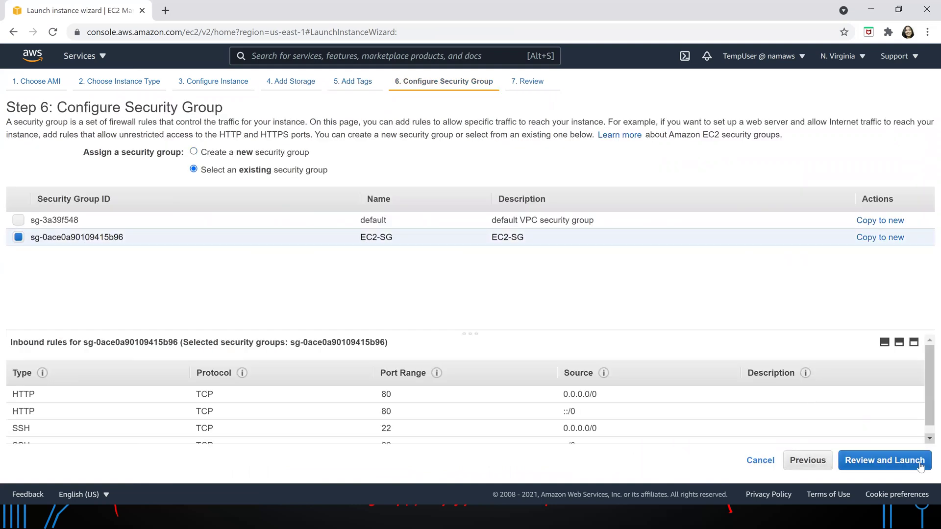
Launch the reviewed instance with the existing key pair AWSKeyPair, acknowledging access to its private key file, and open the new instance in the instances list
left_click(895, 464)
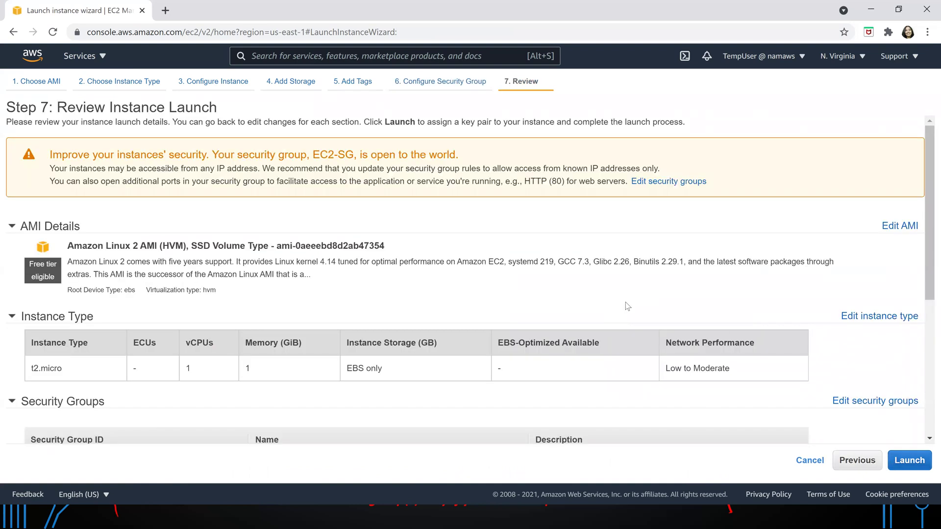
left_click(908, 462)
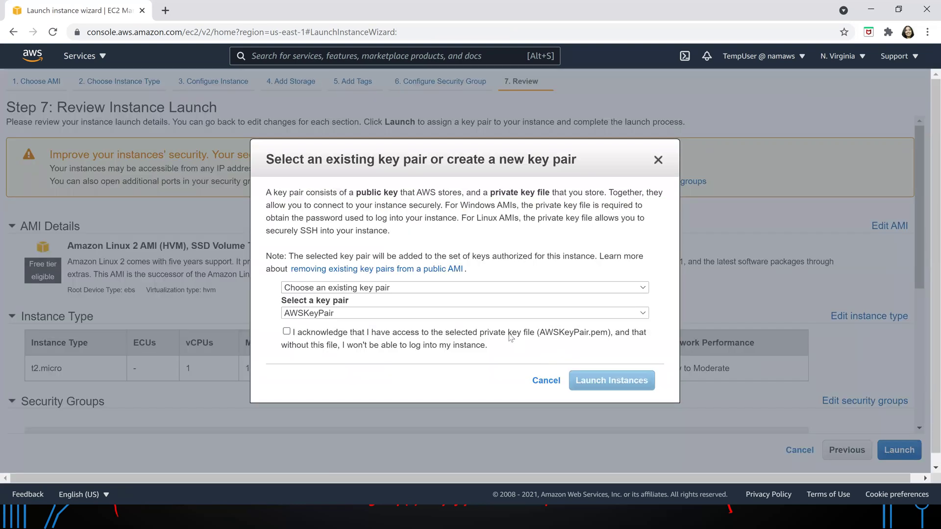
left_click(509, 333)
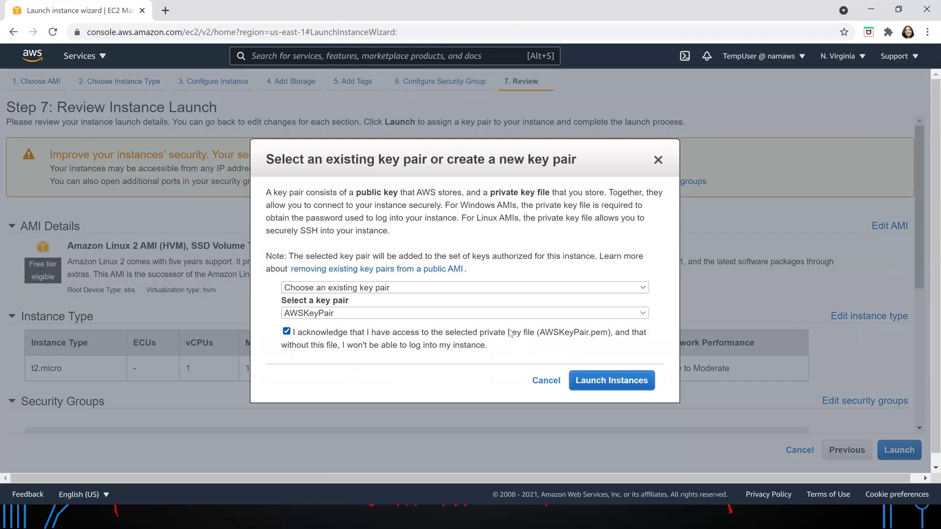
left_click(596, 378)
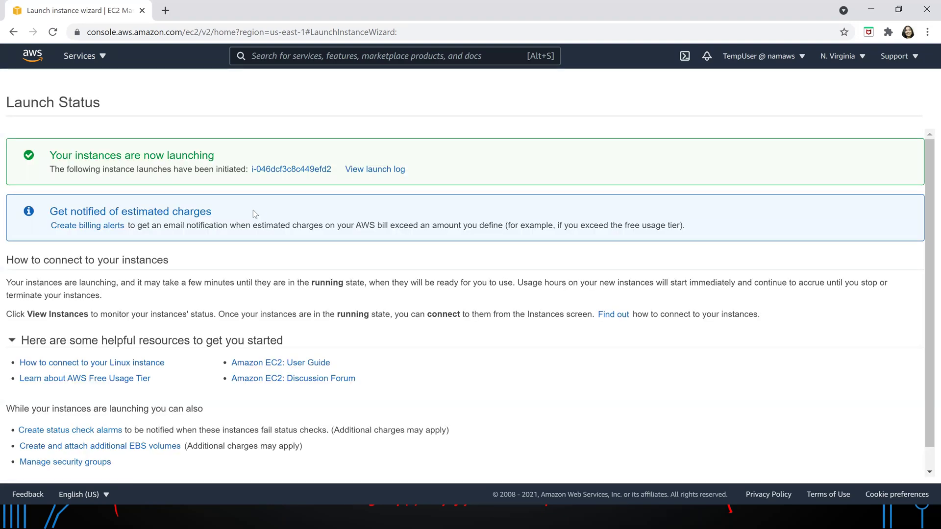
left_click(289, 169)
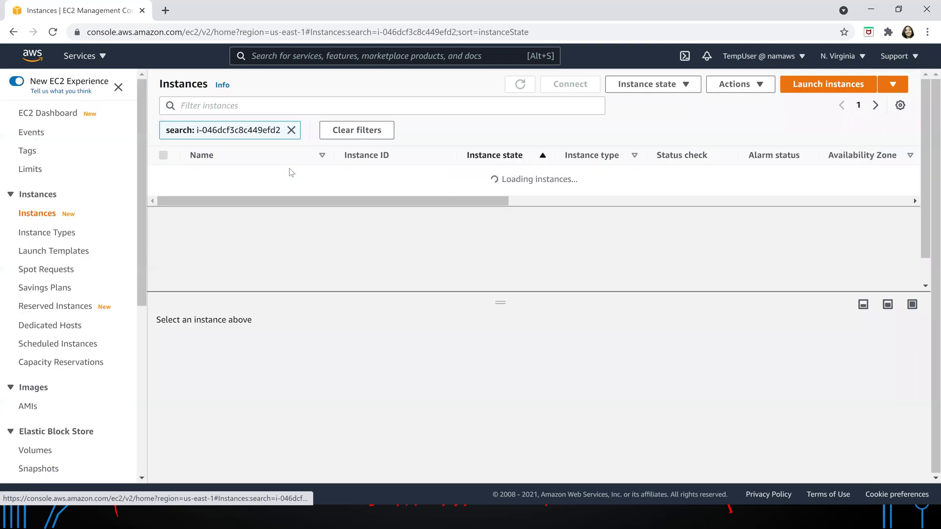